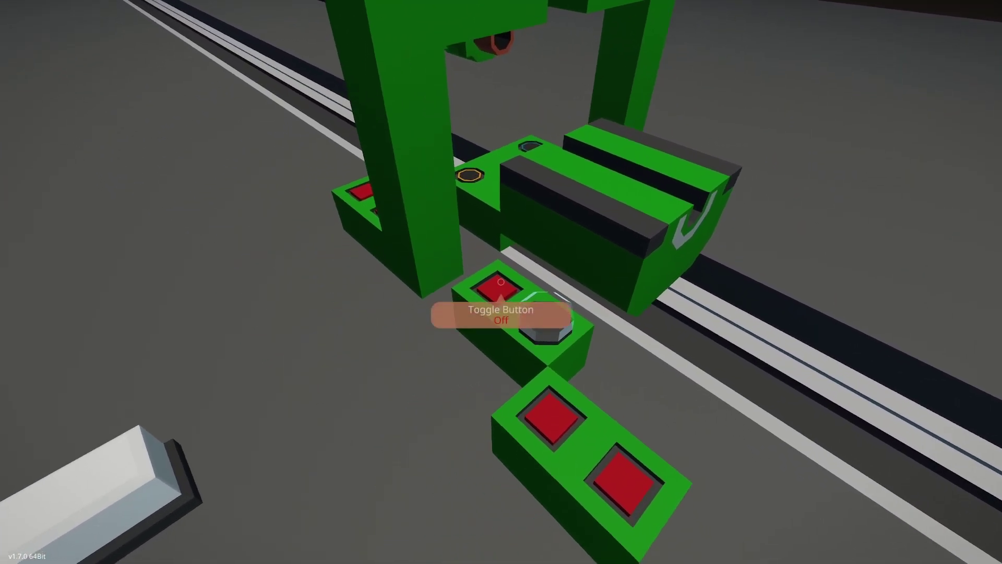
# Switch the rig clamp on (green) to hold the drill pipe section, then walk toward the controls
pyautogui.click(501, 282)
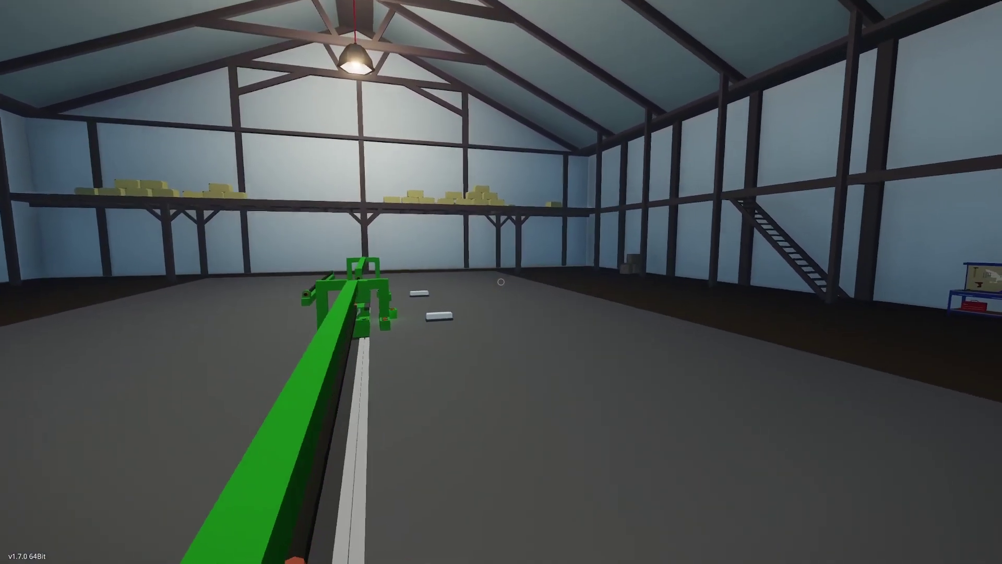
pyautogui.press('w')
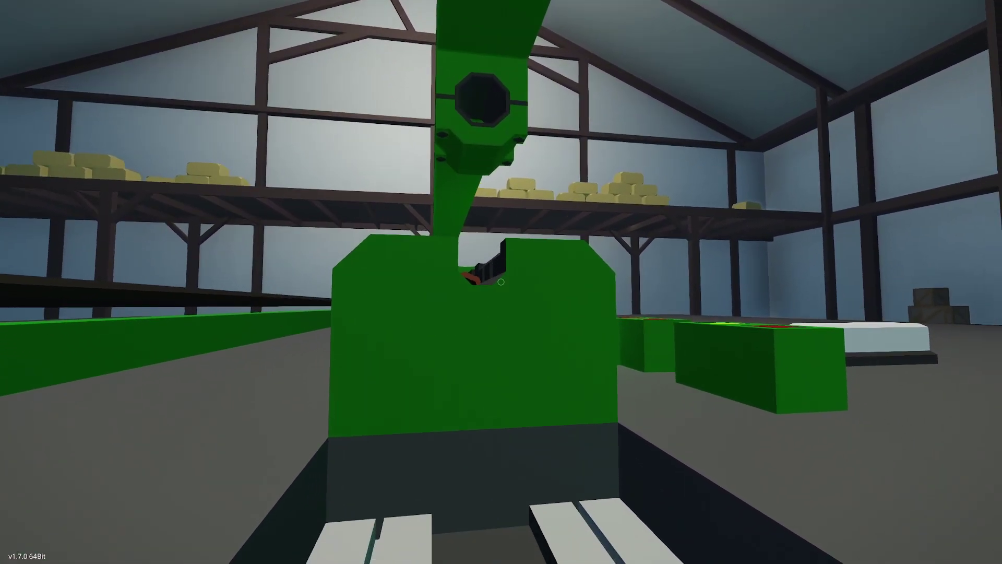
# Walk to the control panel and turn the 'connect' button green to merge the pipe sections
pyautogui.press('w')
pyautogui.press('w')
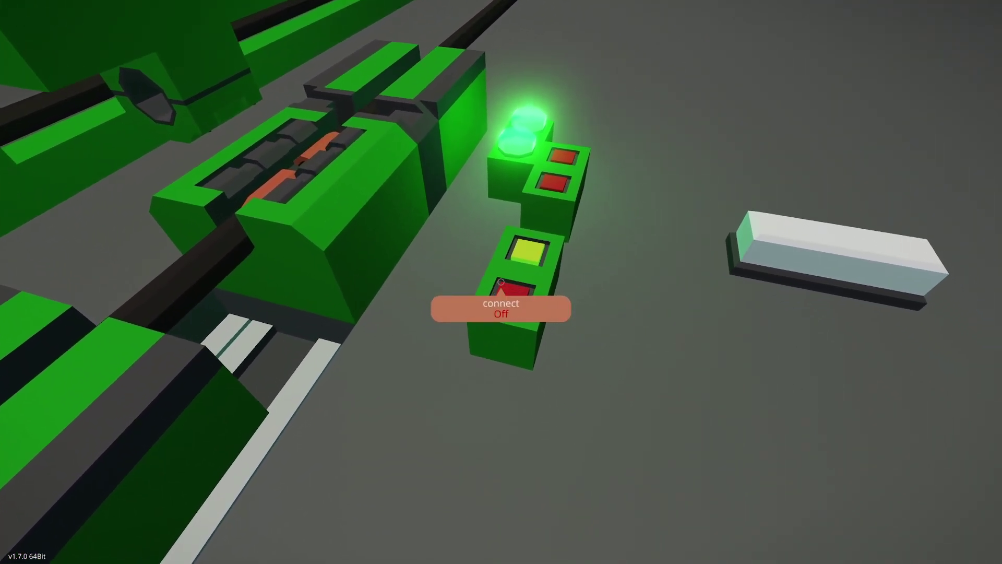
pyautogui.click(501, 283)
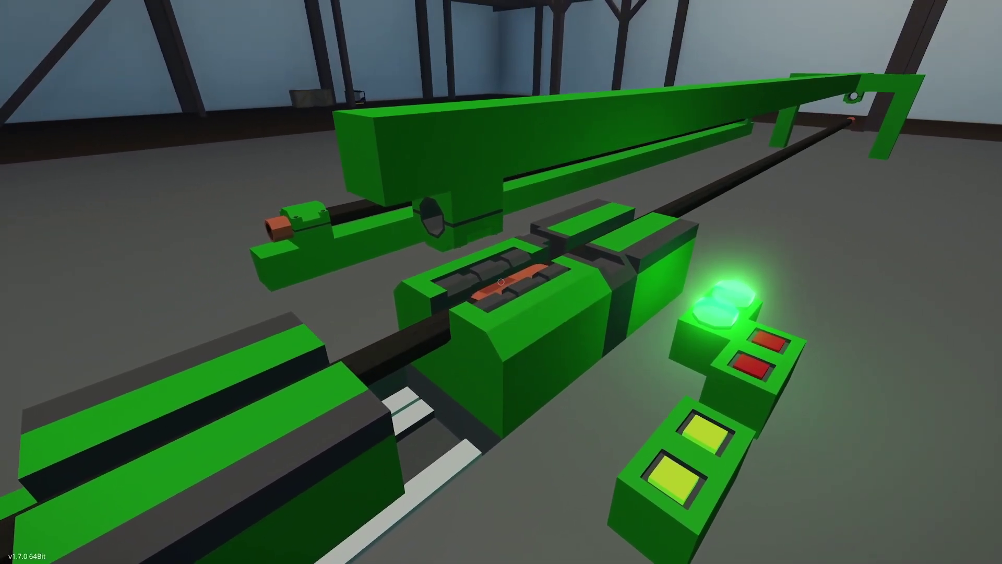